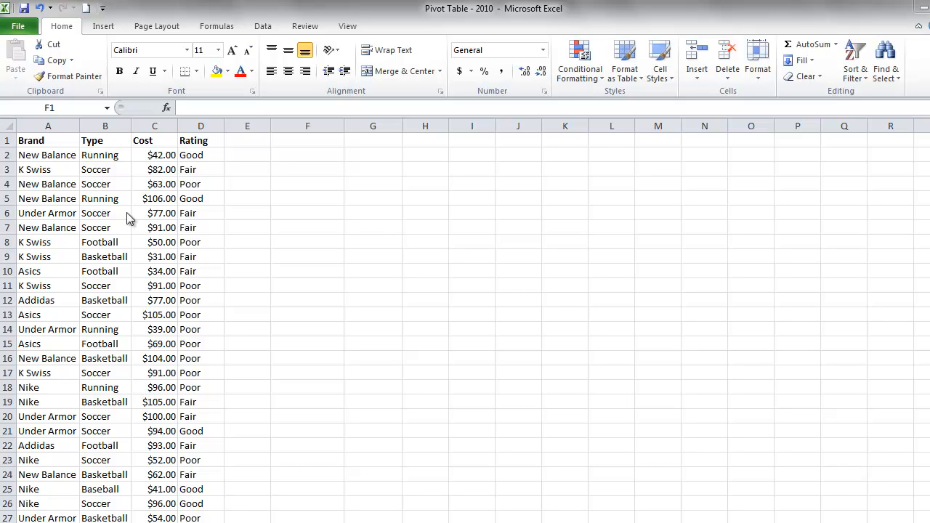
Step: Review the Brand, Type, Cost and Rating column headers in row 1 of the data
{"action": "left_click", "coordinate": [44, 138]}
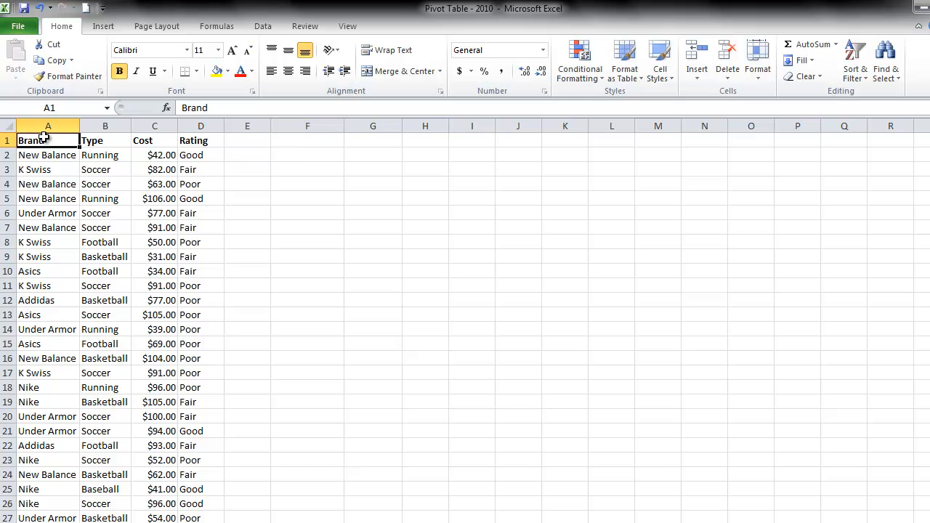
{"action": "key", "text": "Tab"}
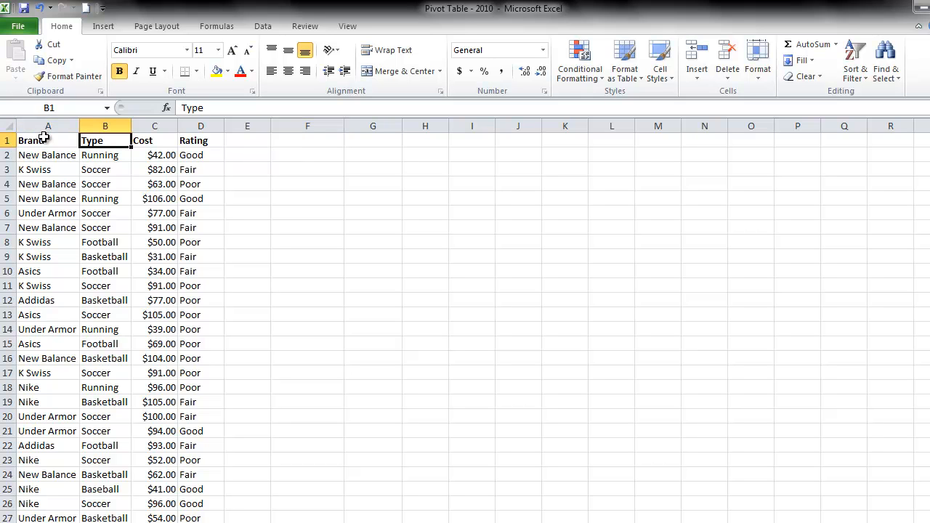
{"action": "key", "text": "Tab"}
{"action": "key", "text": "Tab"}
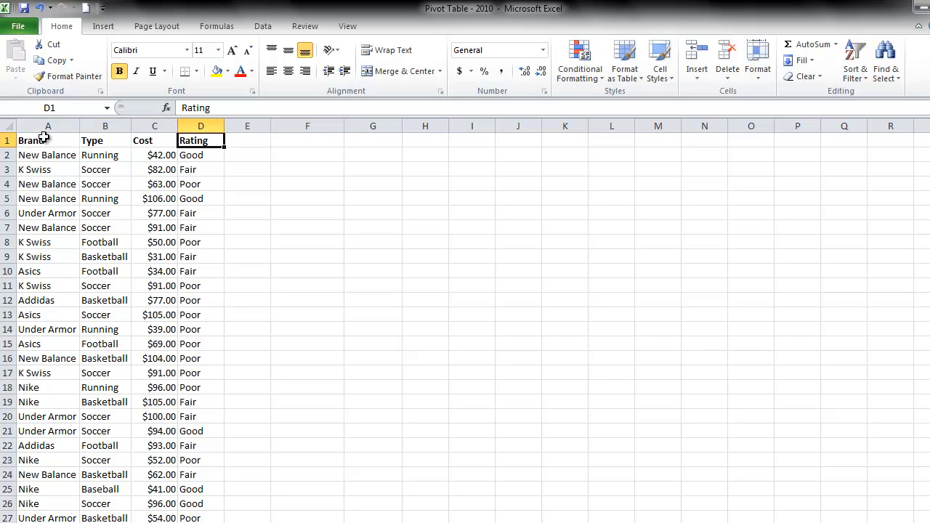
Step: Start creating a PivotTable placed at cell F2 of the existing worksheet, keeping the source data in view
{"action": "left_click", "coordinate": [250, 154]}
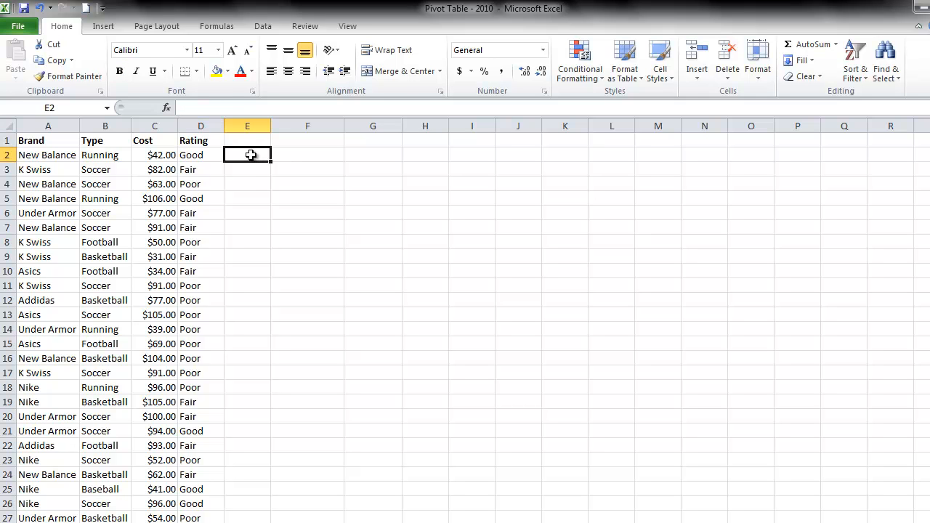
{"action": "left_click", "coordinate": [290, 153]}
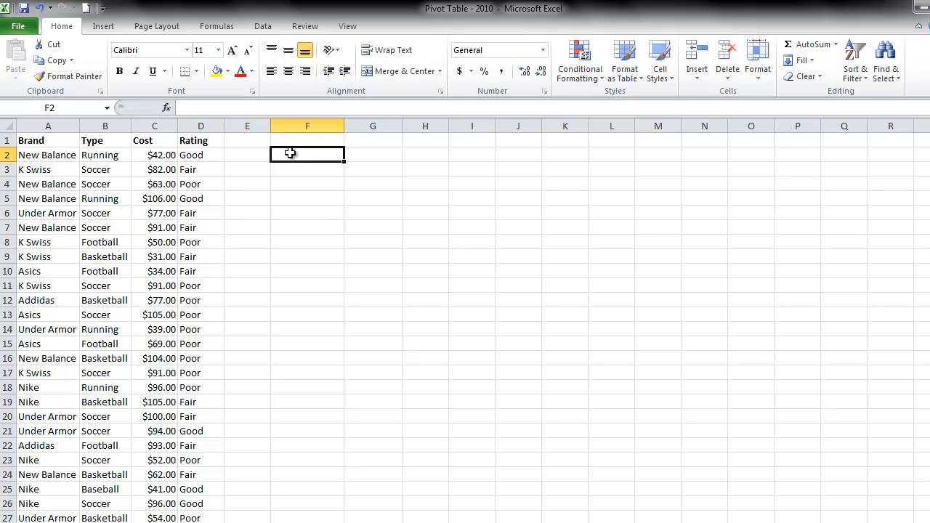
{"action": "left_click", "coordinate": [97, 27]}
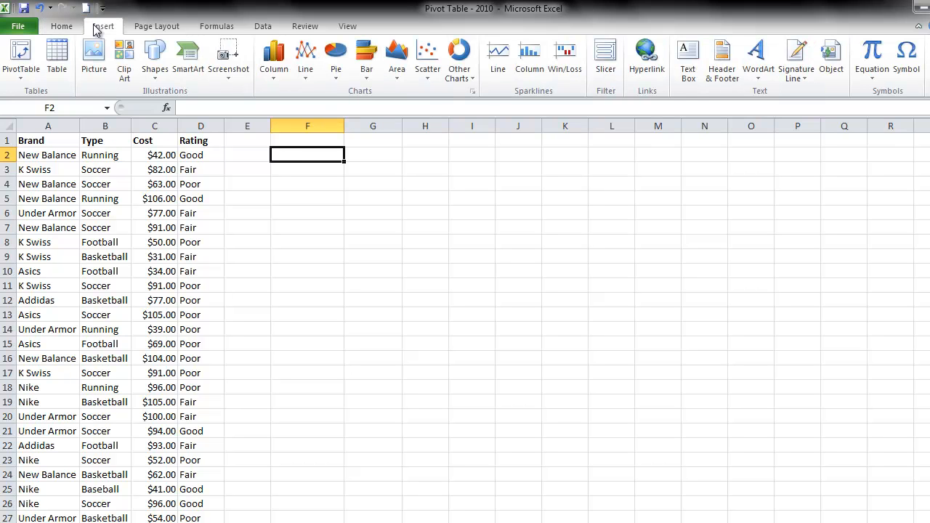
{"action": "left_click", "coordinate": [22, 80]}
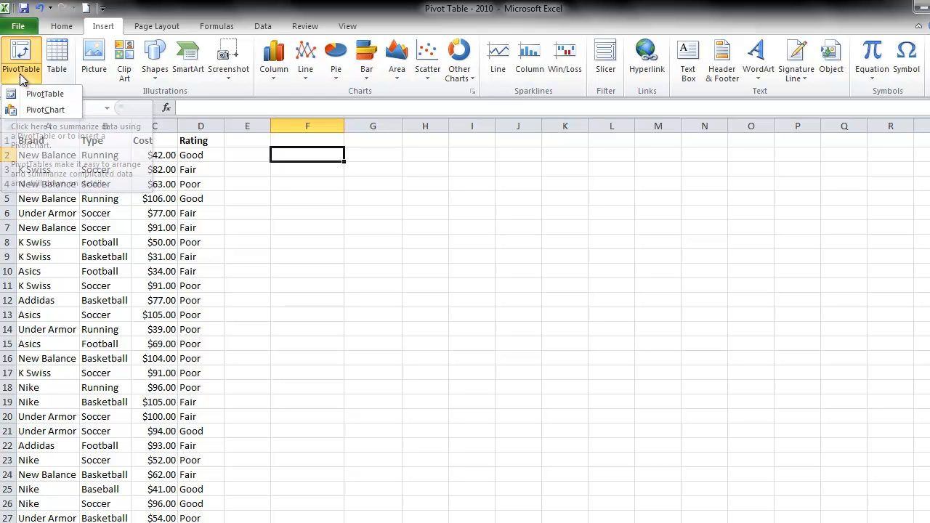
{"action": "left_click", "coordinate": [30, 94]}
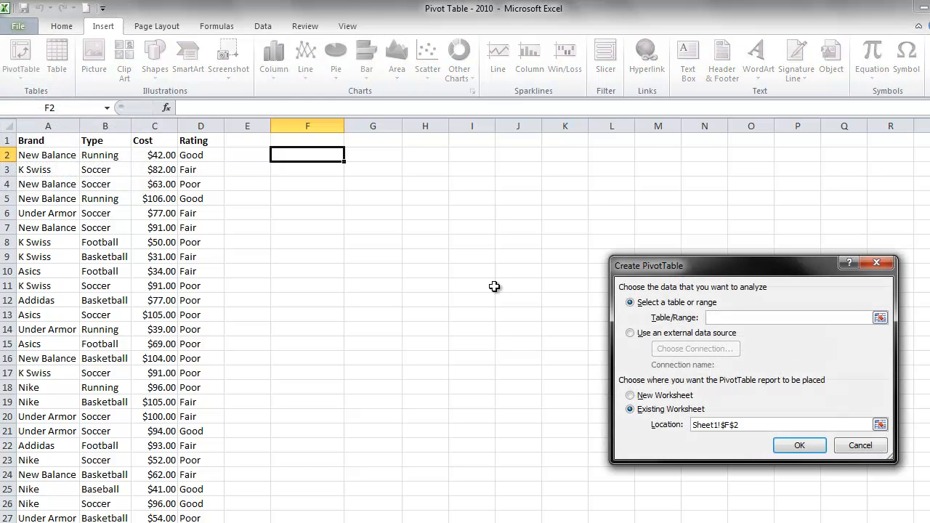
{"action": "left_click_drag", "start_coordinate": [719, 271], "coordinate": [480, 256]}
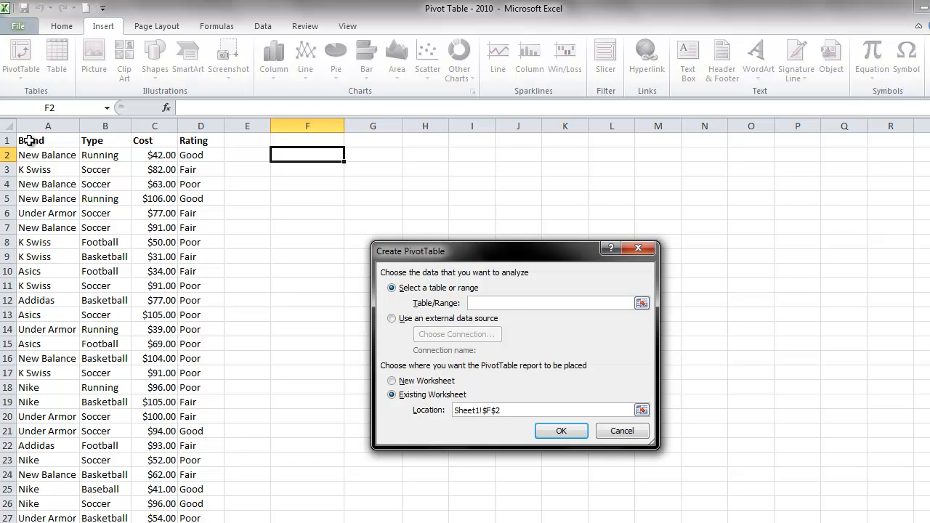
Step: Set the PivotTable source range to Sheet1!$A$1:$D$58, including the headers, and create the table
{"action": "left_click_drag", "start_coordinate": [27, 140], "coordinate": [187, 141]}
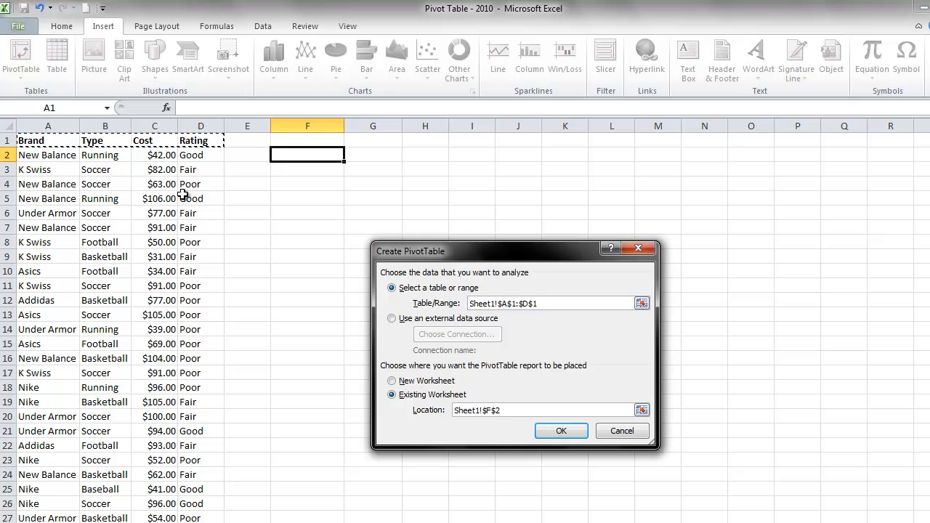
{"action": "key", "text": "ctrl+shift+Down"}
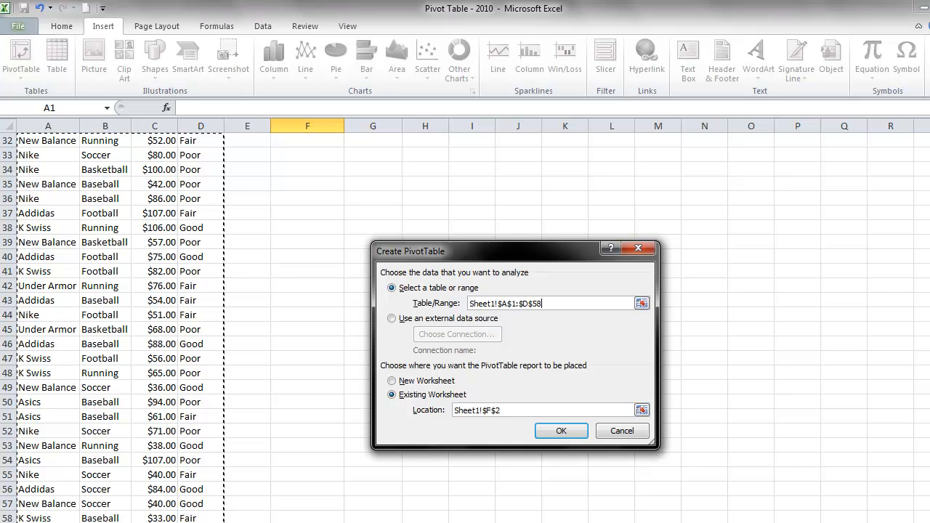
{"action": "left_click_drag", "start_coordinate": [929, 393], "coordinate": [929, 196]}
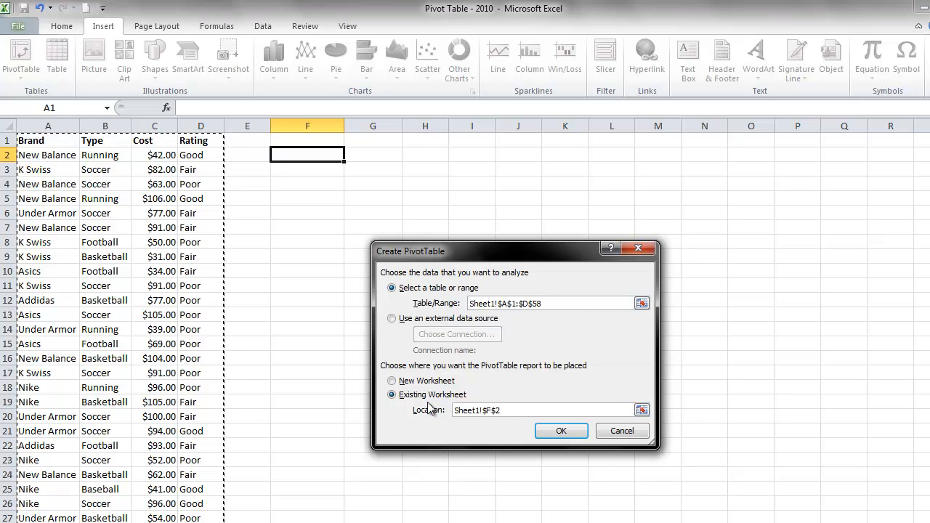
{"action": "left_click", "coordinate": [556, 434]}
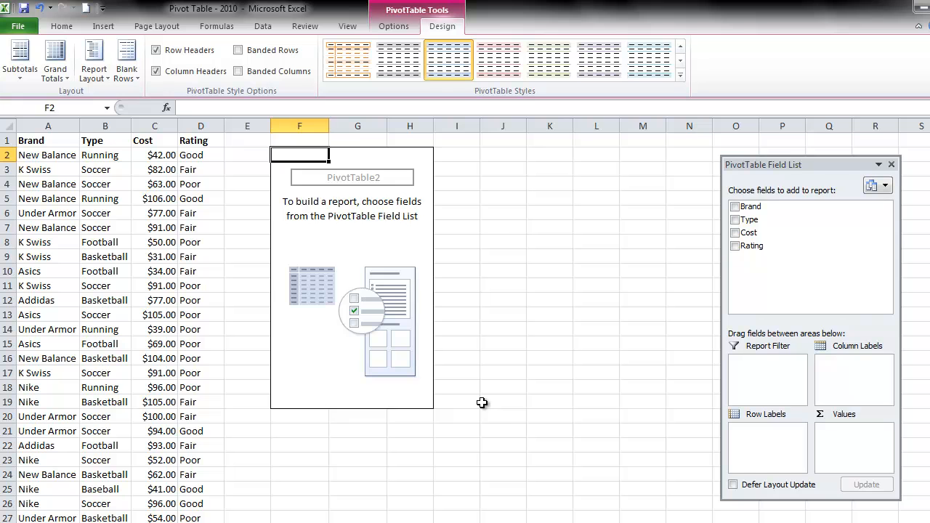
Step: Assign the Brand field to the report filter and the Type field to the column labels of the PivotTable
{"action": "left_click", "coordinate": [414, 228]}
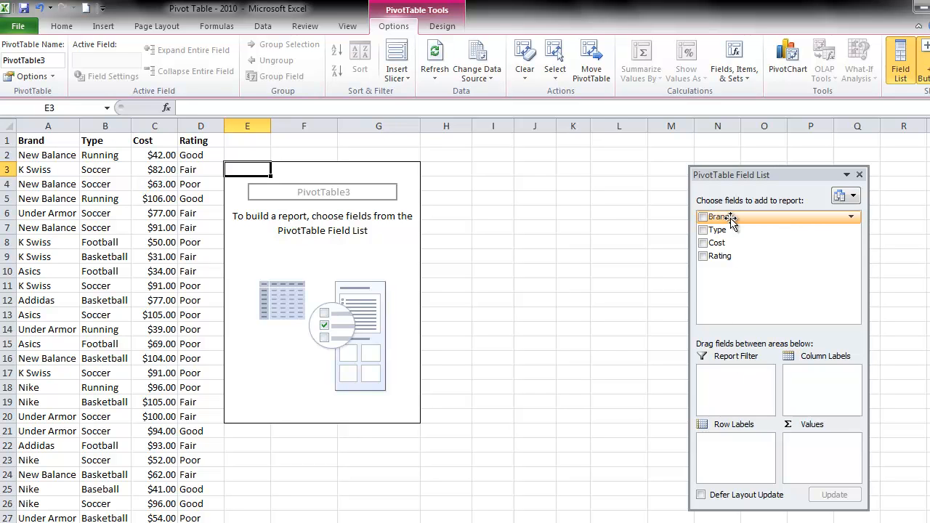
{"action": "left_click_drag", "start_coordinate": [730, 219], "coordinate": [734, 394]}
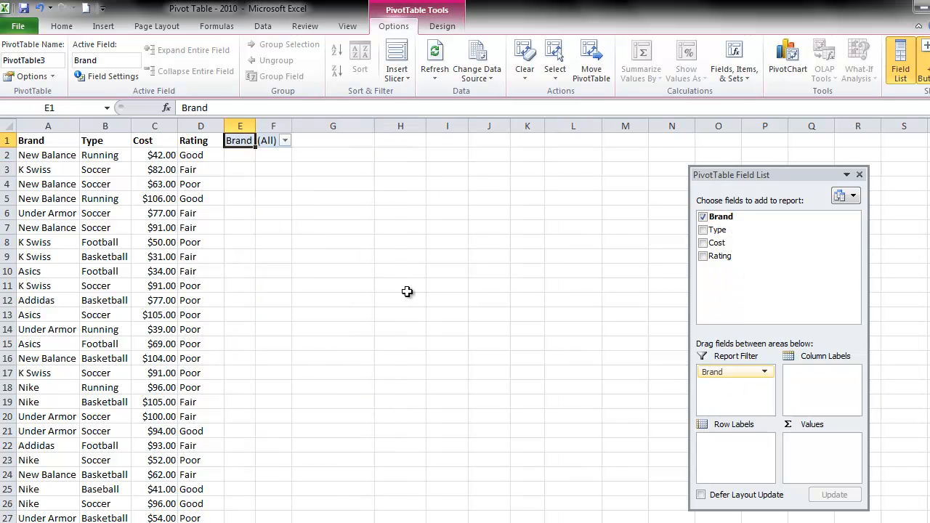
{"action": "left_click", "coordinate": [286, 142]}
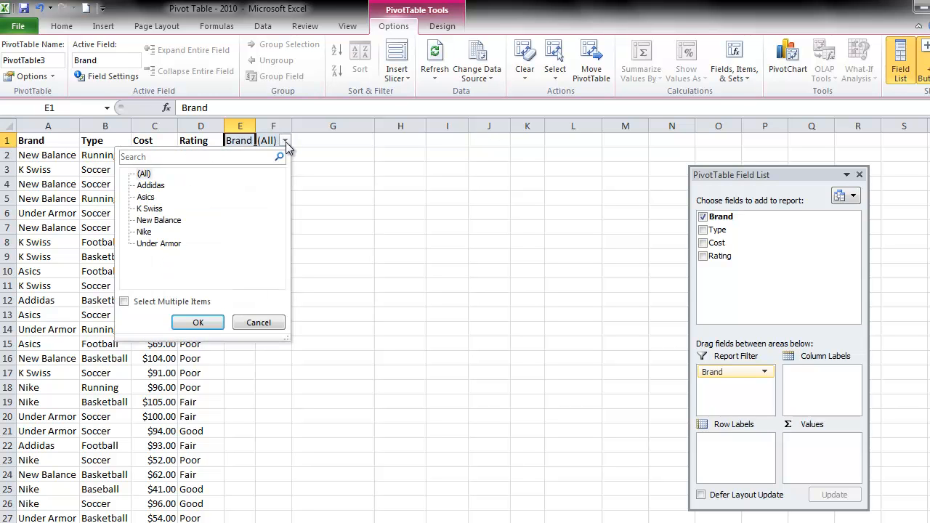
{"action": "left_click", "coordinate": [259, 324]}
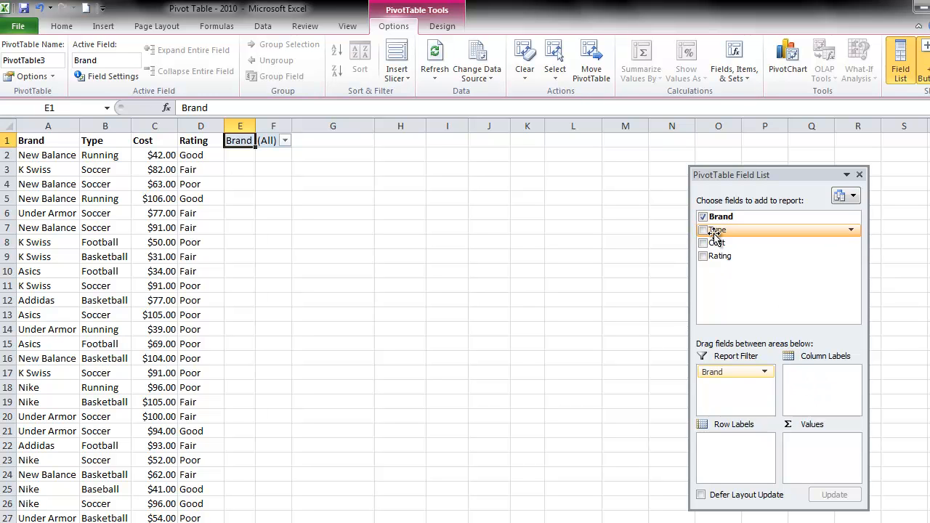
{"action": "left_click_drag", "start_coordinate": [712, 233], "coordinate": [814, 385]}
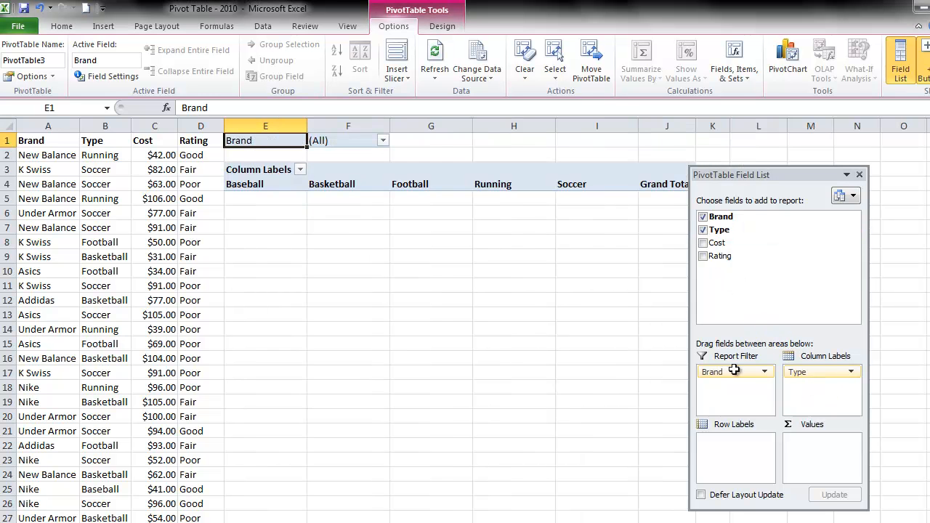
Step: Look through the shoe type column headings in row 4 of the PivotTable
{"action": "left_click", "coordinate": [252, 184]}
{"action": "key", "text": "Right"}
{"action": "key", "text": "Right"}
{"action": "key", "text": "Right"}
{"action": "key", "text": "Right"}
{"action": "key", "text": "Left"}
{"action": "key", "text": "Left"}
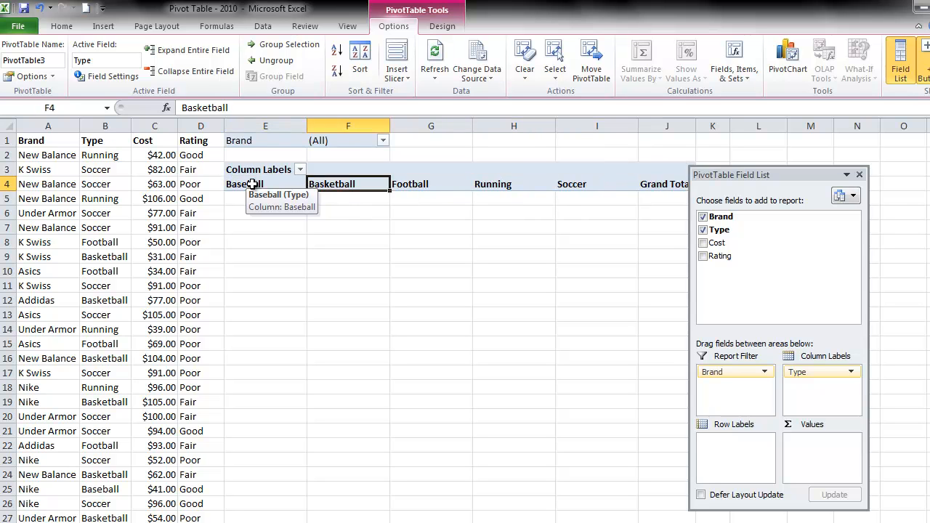
{"action": "key", "text": "Left"}
{"action": "key", "text": "Left"}
{"action": "key", "text": "Left"}
{"action": "key", "text": "Right"}
{"action": "key", "text": "Right"}
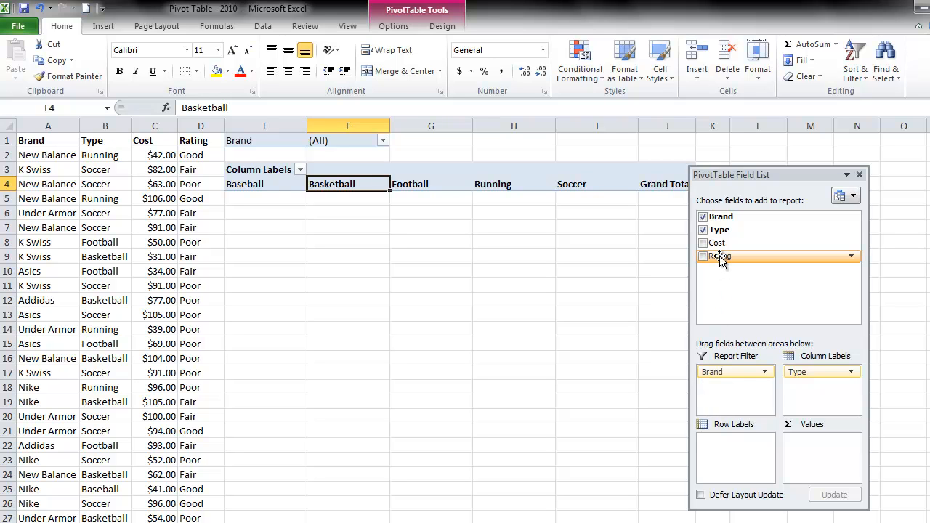
Step: Assign the Rating field to the row labels and the Cost field to the values, summed, in the PivotTable
{"action": "left_click_drag", "start_coordinate": [724, 389], "coordinate": [727, 449]}
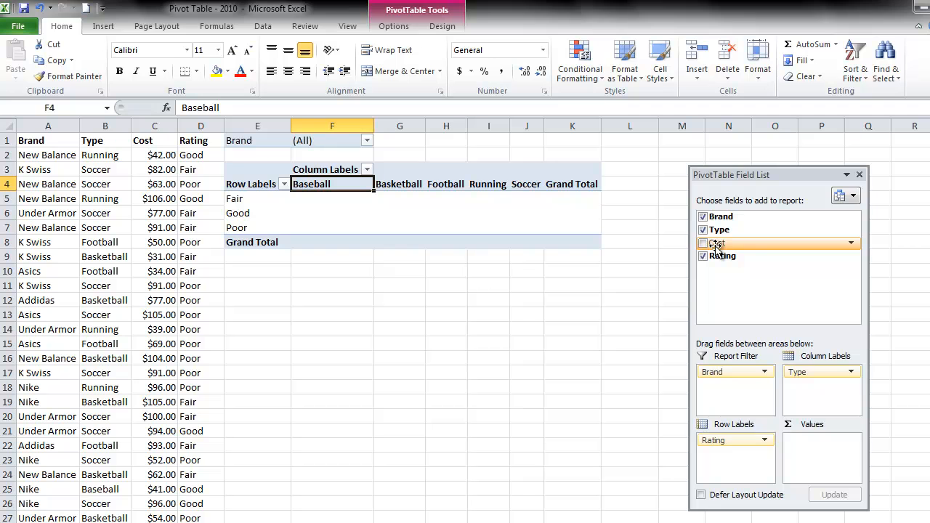
{"action": "left_click_drag", "start_coordinate": [716, 246], "coordinate": [815, 450]}
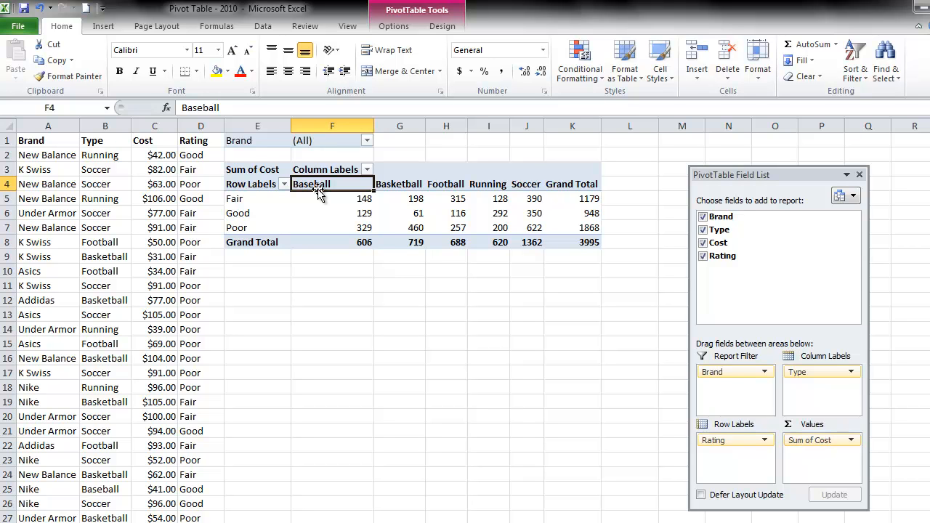
Step: Filter the PivotTable's Brand report filter to multiple items, keeping only Addidas and Nike
{"action": "left_click", "coordinate": [367, 143]}
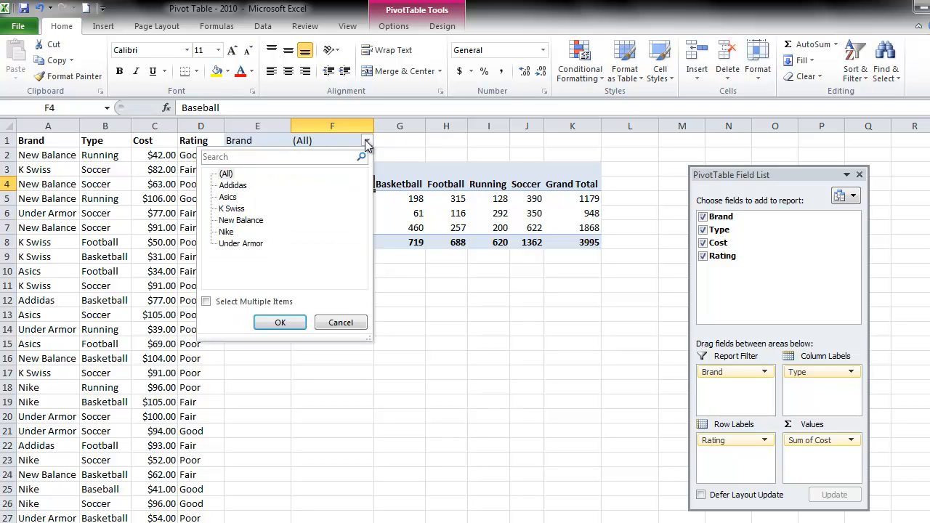
{"action": "left_click", "coordinate": [207, 302]}
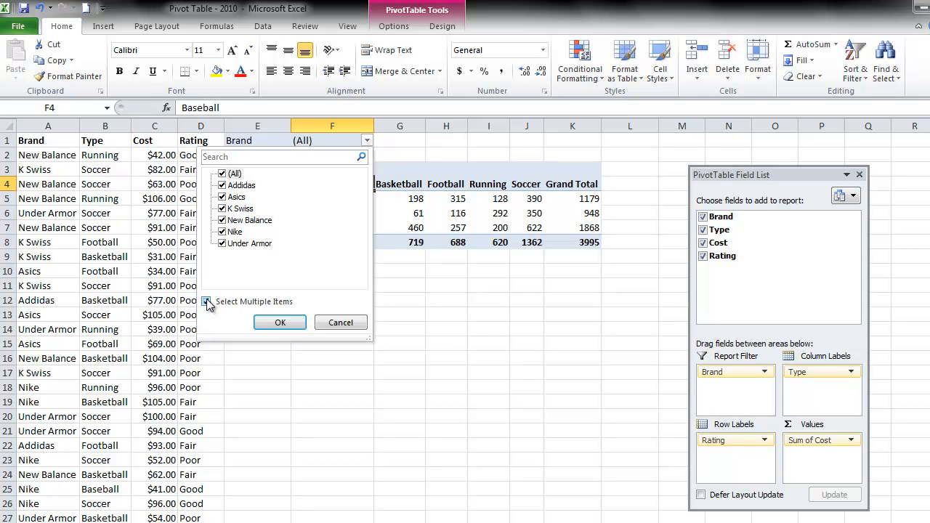
{"action": "left_click", "coordinate": [223, 173]}
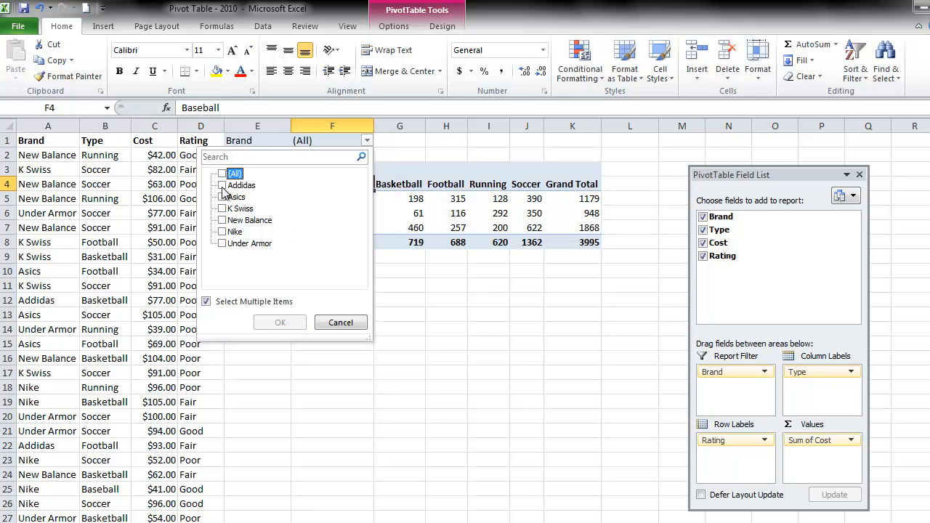
{"action": "left_click", "coordinate": [222, 186]}
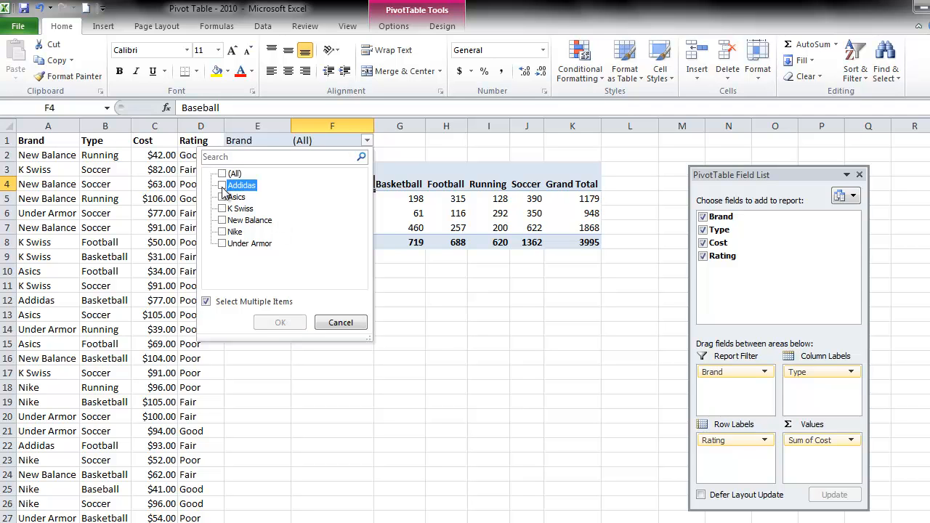
{"action": "left_click", "coordinate": [222, 232]}
{"action": "left_click", "coordinate": [280, 322]}
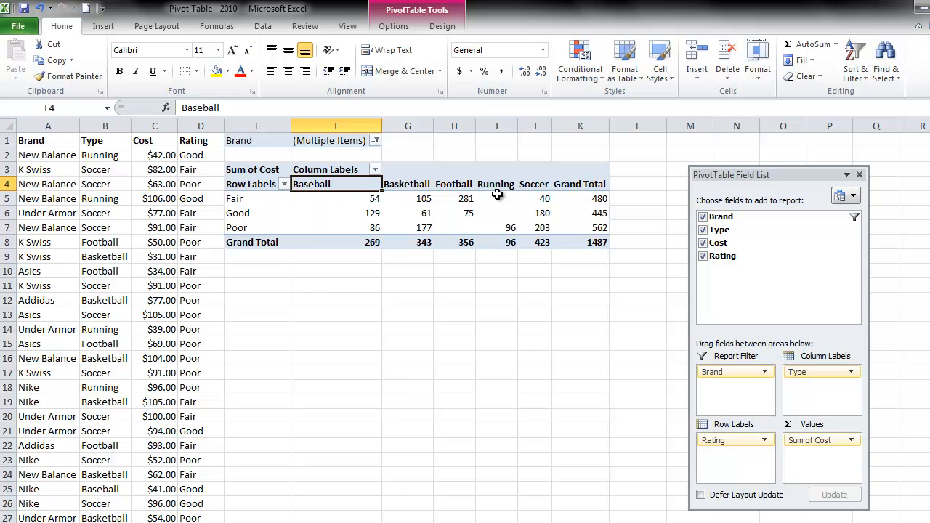
Step: Filter the PivotTable's column labels so that only the Football and Running types are included
{"action": "left_click", "coordinate": [375, 169]}
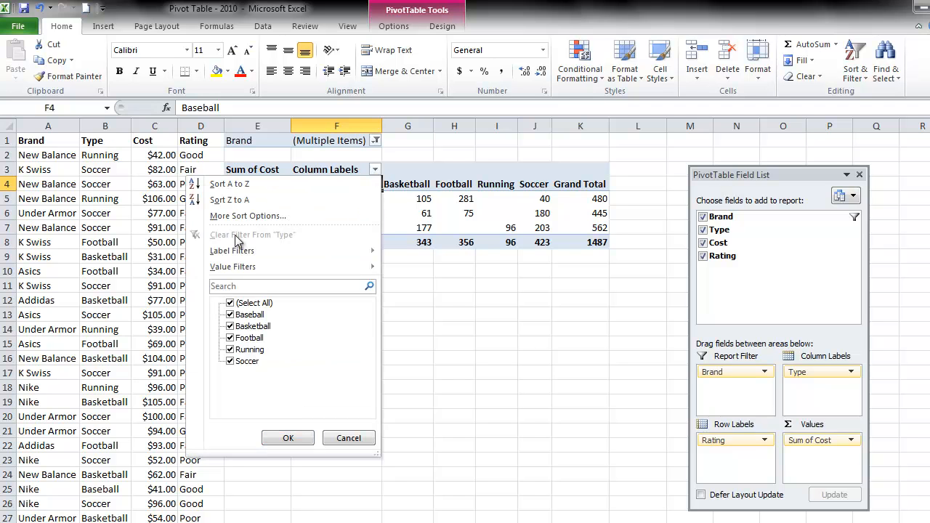
{"action": "left_click", "coordinate": [229, 303]}
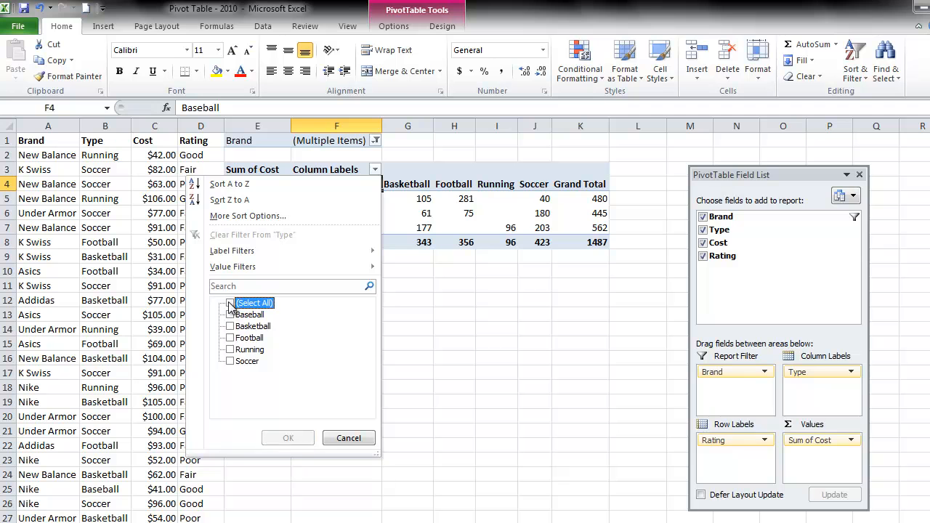
{"action": "left_click", "coordinate": [230, 338]}
{"action": "left_click", "coordinate": [229, 349]}
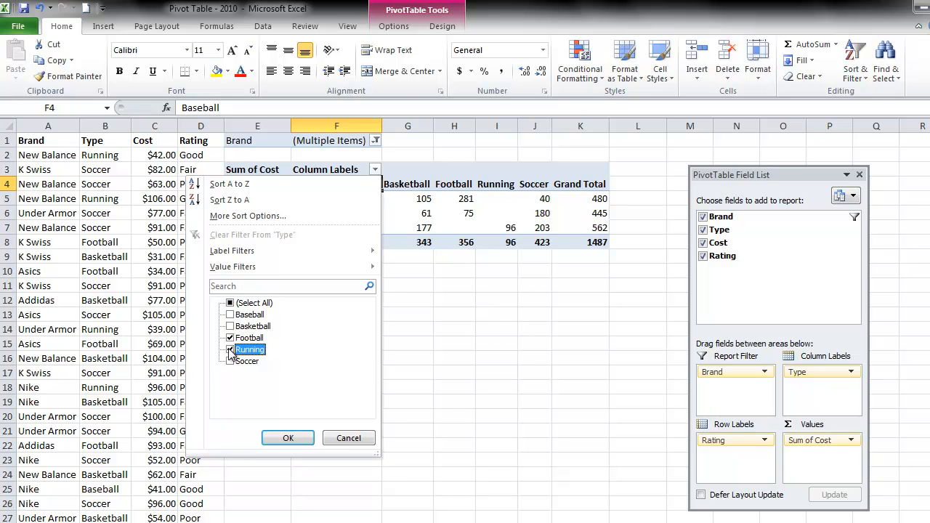
{"action": "left_click", "coordinate": [288, 437]}
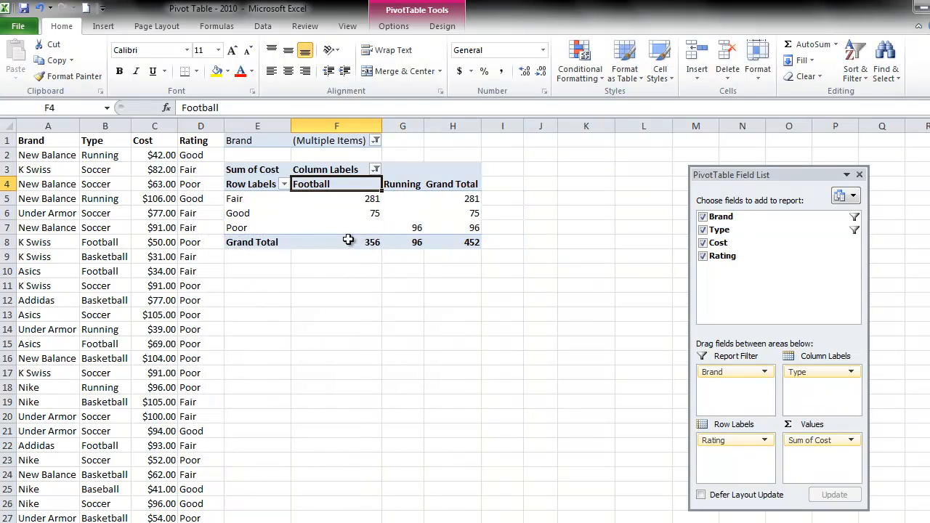
Step: Filter the PivotTable's row labels so that only the Fair rating is included
{"action": "mouse_move", "coordinate": [327, 227]}
{"action": "left_click", "coordinate": [284, 185]}
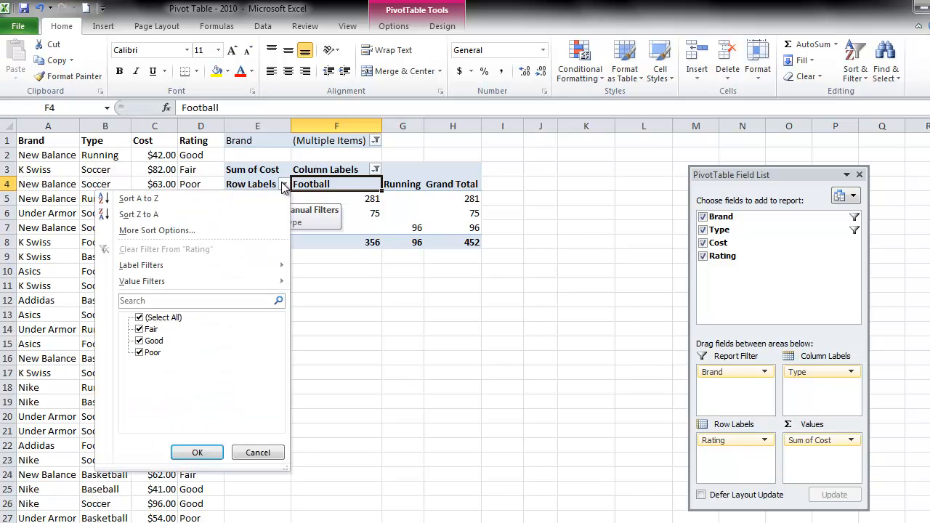
{"action": "left_click", "coordinate": [140, 318]}
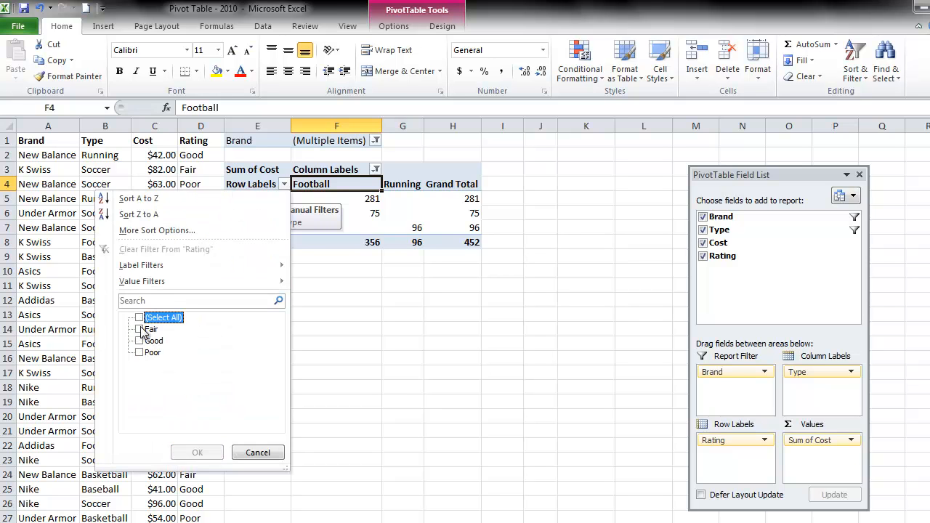
{"action": "left_click", "coordinate": [140, 330]}
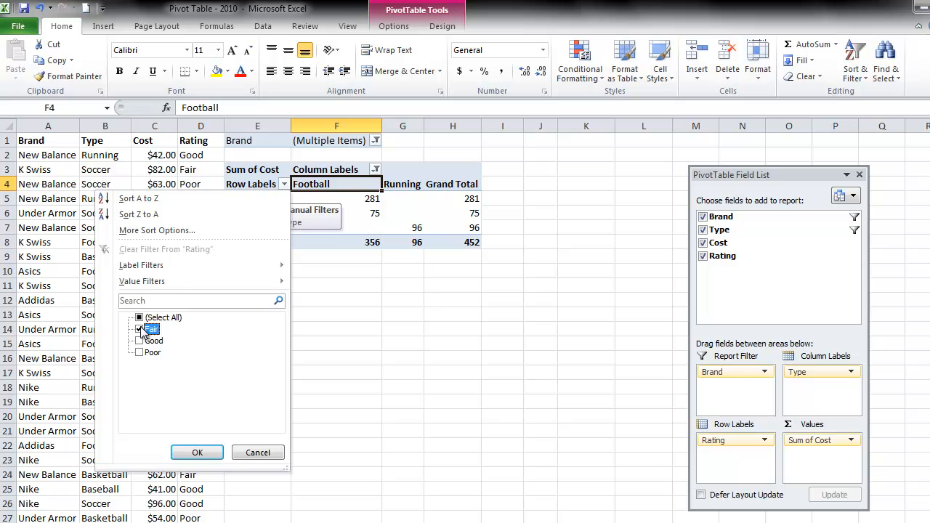
{"action": "left_click", "coordinate": [197, 452]}
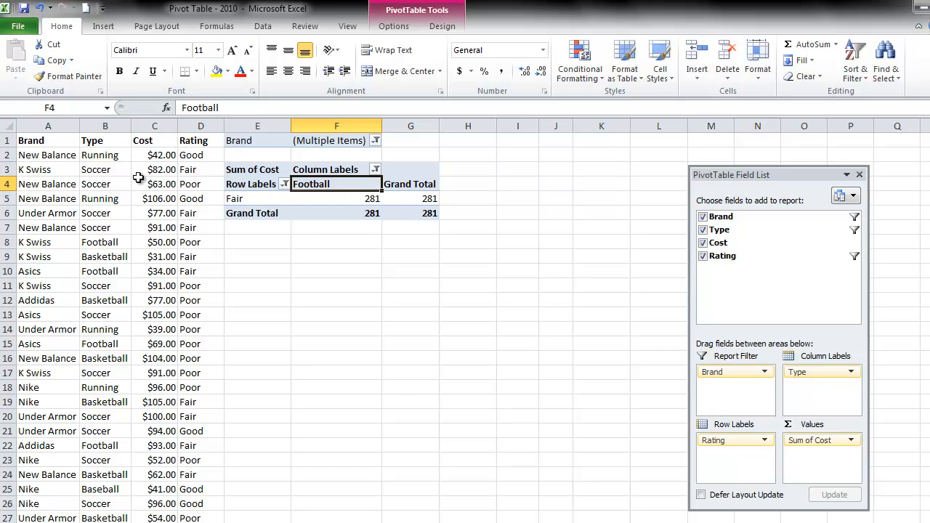
{"action": "mouse_move", "coordinate": [353, 199]}
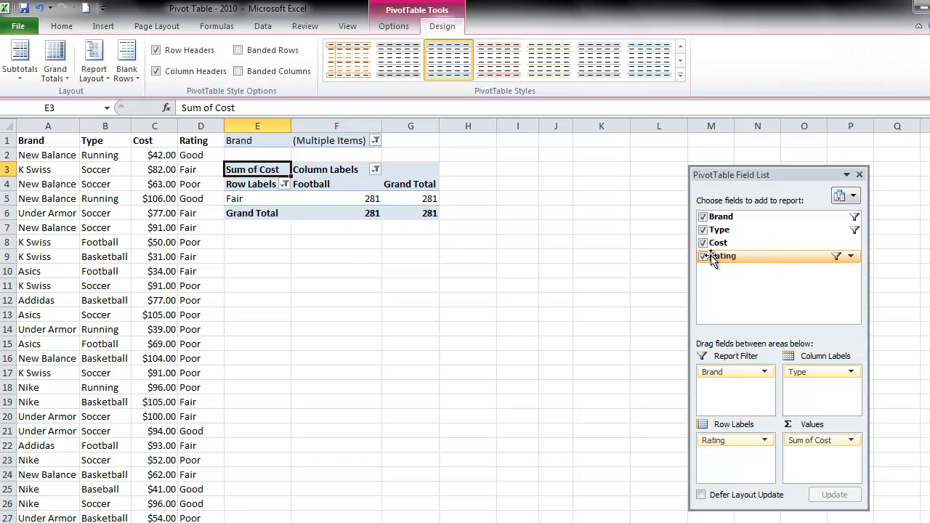
Step: Remove the Rating, Cost, Brand and Type fields so that the PivotTable layout is empty
{"action": "left_click", "coordinate": [704, 256]}
{"action": "left_click", "coordinate": [703, 244]}
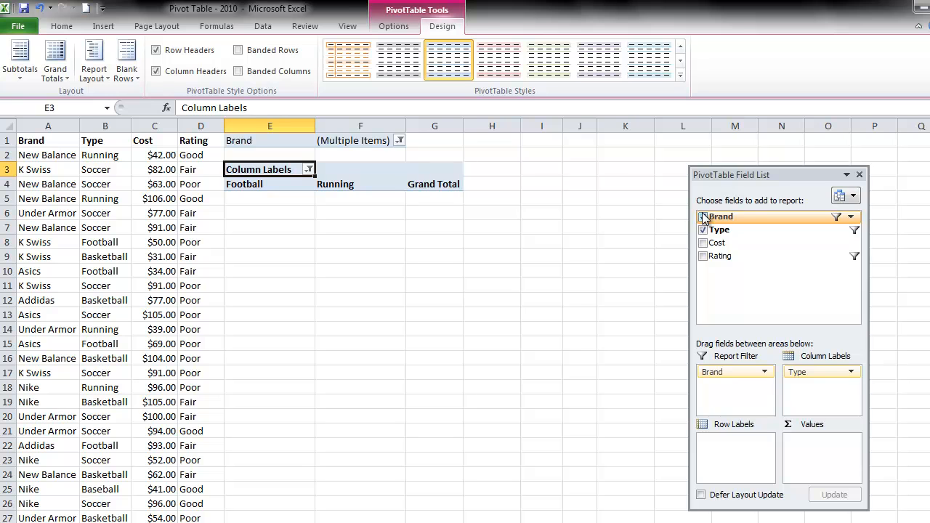
{"action": "left_click", "coordinate": [703, 217]}
{"action": "left_click", "coordinate": [703, 231]}
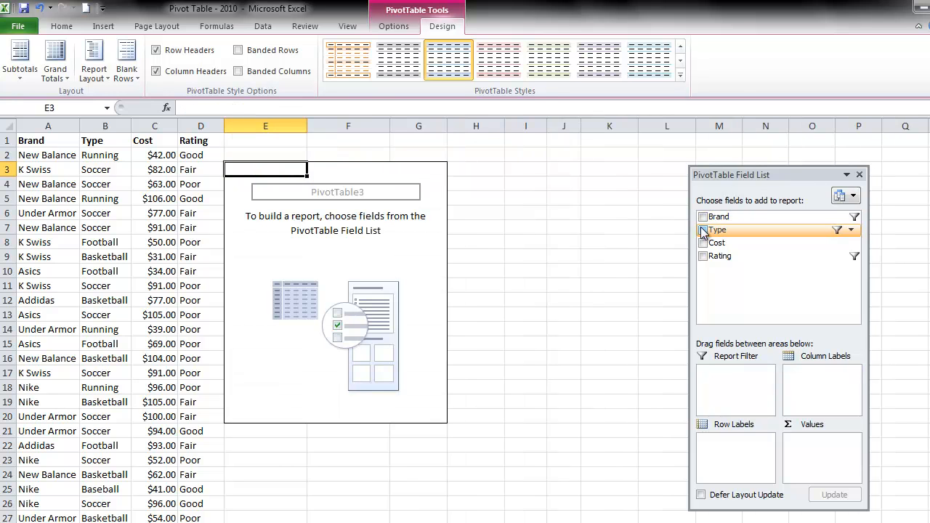
Step: Rebuild the PivotTable with Brand, Type and Rating nested as row labels and Cost summed as the values
{"action": "left_click", "coordinate": [702, 256]}
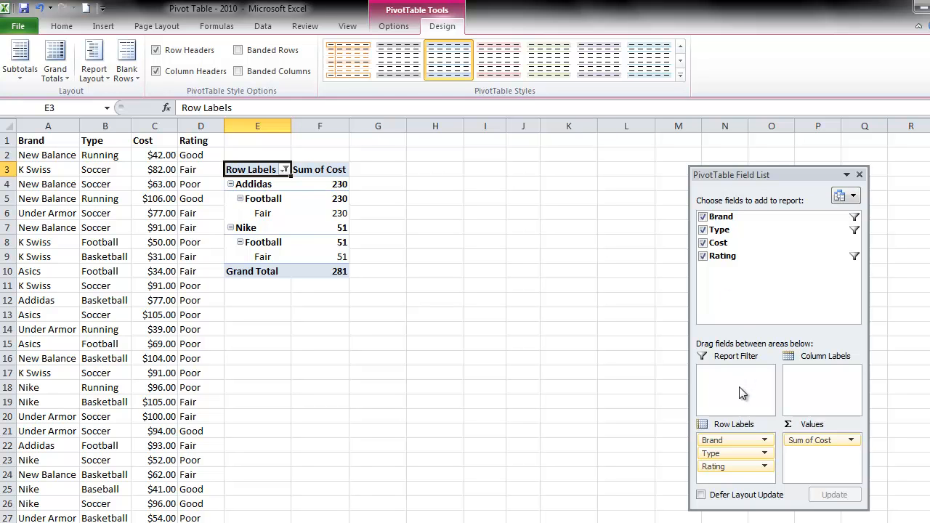
{"action": "mouse_move", "coordinate": [729, 442]}
{"action": "left_mouse_down"}
{"action": "mouse_move", "coordinate": [809, 288]}
{"action": "mouse_move", "coordinate": [703, 391]}
{"action": "mouse_move", "coordinate": [712, 444]}
{"action": "left_mouse_up"}
{"action": "mouse_move", "coordinate": [549, 406]}
{"action": "left_mouse_down"}
{"action": "mouse_move", "coordinate": [274, 188]}
{"action": "mouse_move", "coordinate": [615, 469]}
{"action": "mouse_move", "coordinate": [687, 485]}
{"action": "mouse_move", "coordinate": [683, 497]}
{"action": "mouse_move", "coordinate": [332, 276]}
{"action": "mouse_move", "coordinate": [283, 193]}
{"action": "mouse_move", "coordinate": [281, 201]}
{"action": "mouse_move", "coordinate": [650, 440]}
{"action": "mouse_move", "coordinate": [697, 492]}
{"action": "mouse_move", "coordinate": [695, 465]}
{"action": "mouse_move", "coordinate": [250, 205]}
{"action": "mouse_move", "coordinate": [271, 217]}
{"action": "left_mouse_up"}
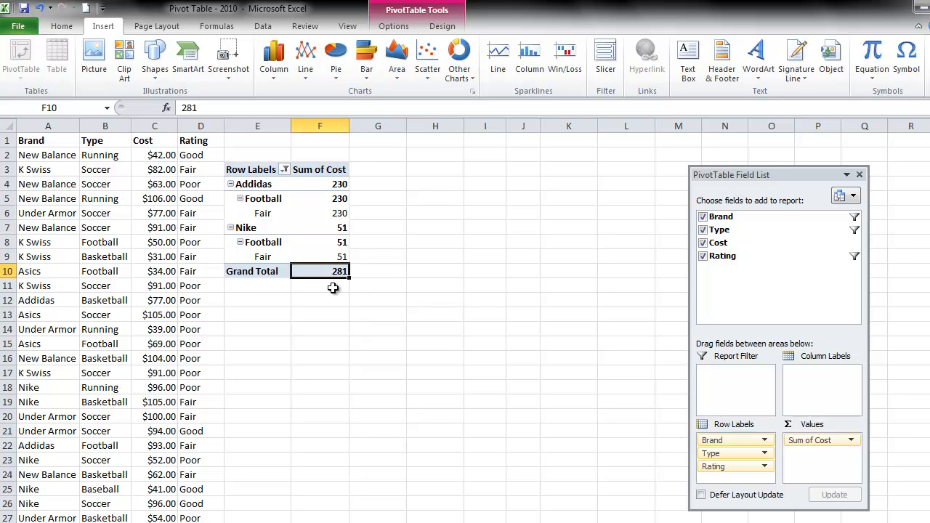
Step: Collapse and re-expand the Addidas group in the PivotTable's row labels
{"action": "left_click", "coordinate": [229, 184]}
{"action": "left_click", "coordinate": [230, 184]}
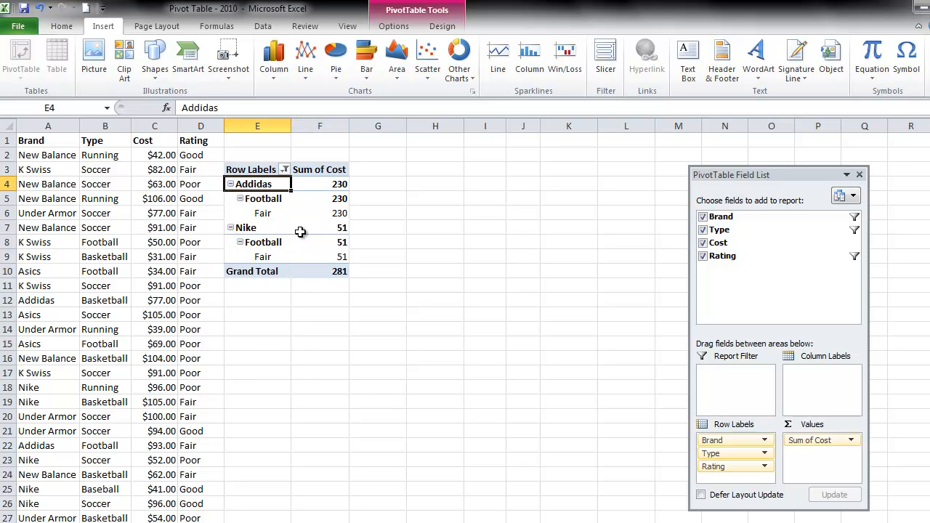
{"action": "mouse_move", "coordinate": [311, 226]}
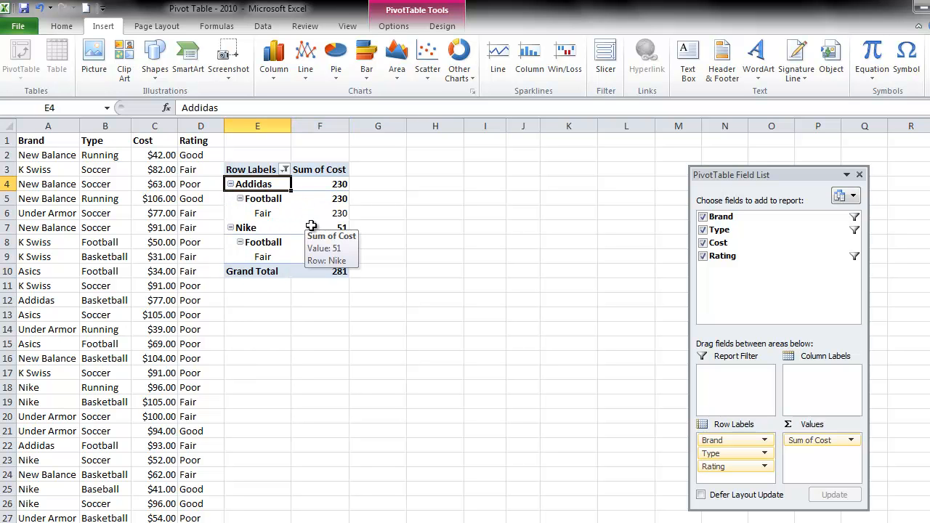
Step: Show all PivotTable subtotals at the bottom of each group
{"action": "left_click", "coordinate": [443, 28]}
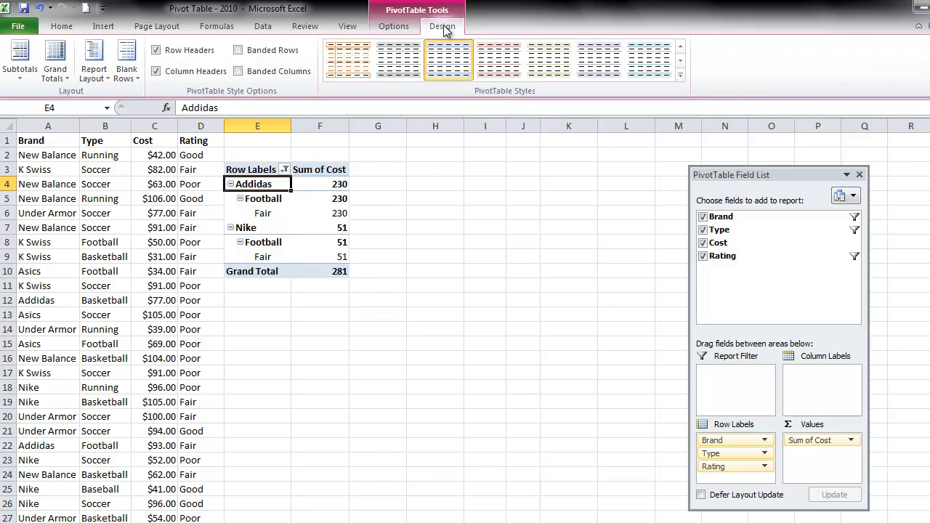
{"action": "left_click", "coordinate": [25, 76]}
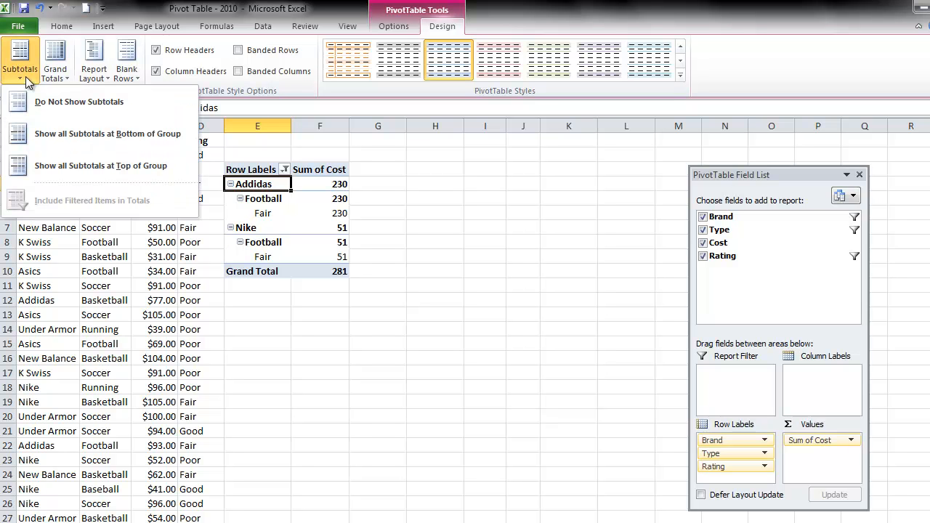
{"action": "left_click", "coordinate": [134, 144]}
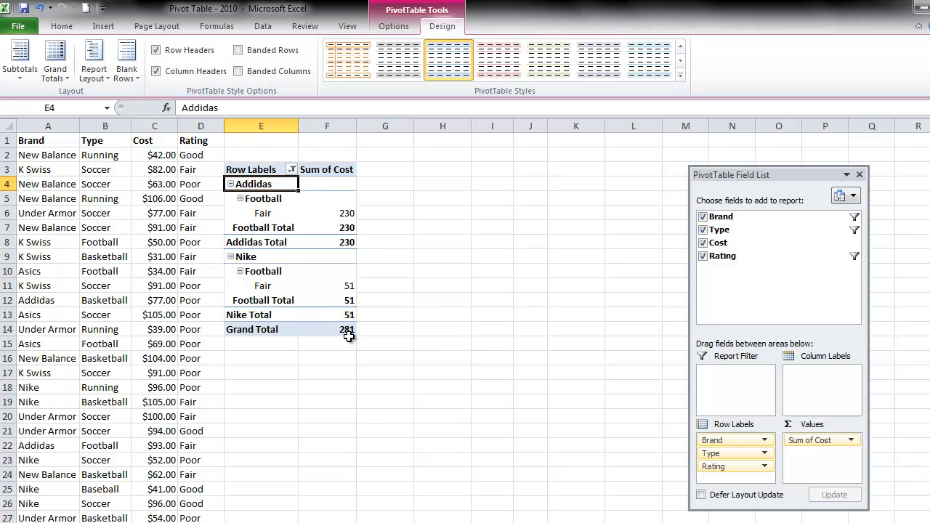
{"action": "mouse_move", "coordinate": [349, 331]}
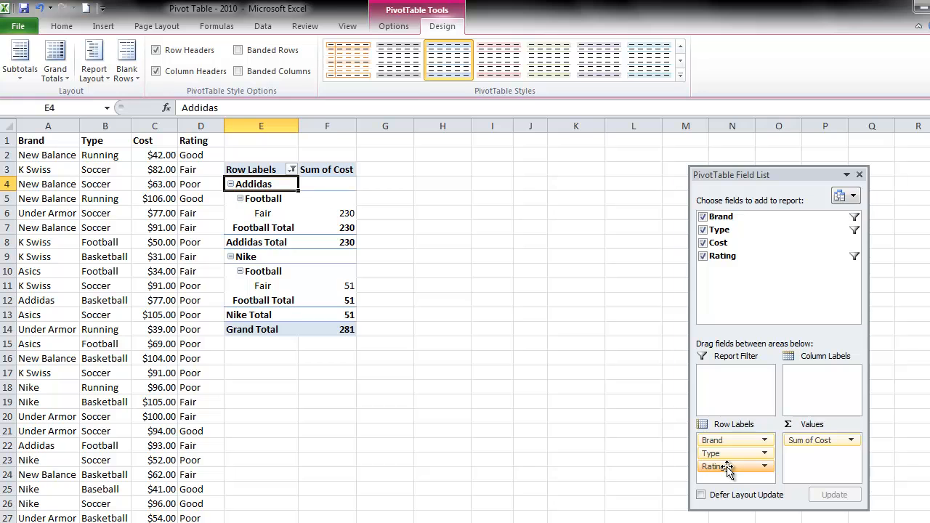
Step: Reorder the row labels so that Rating sits above Type, and check the nested rows under Addidas
{"action": "left_click_drag", "start_coordinate": [728, 470], "coordinate": [732, 454]}
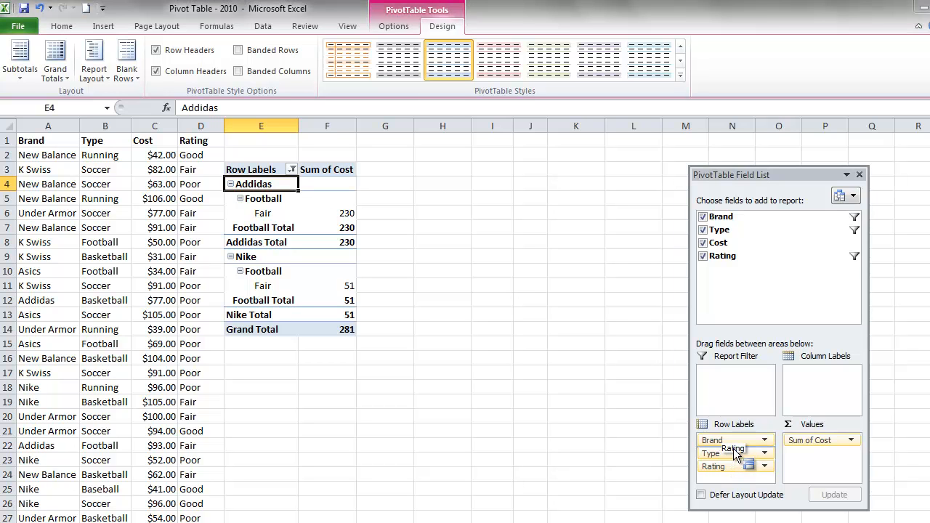
{"action": "left_click_drag", "start_coordinate": [733, 448], "coordinate": [733, 448]}
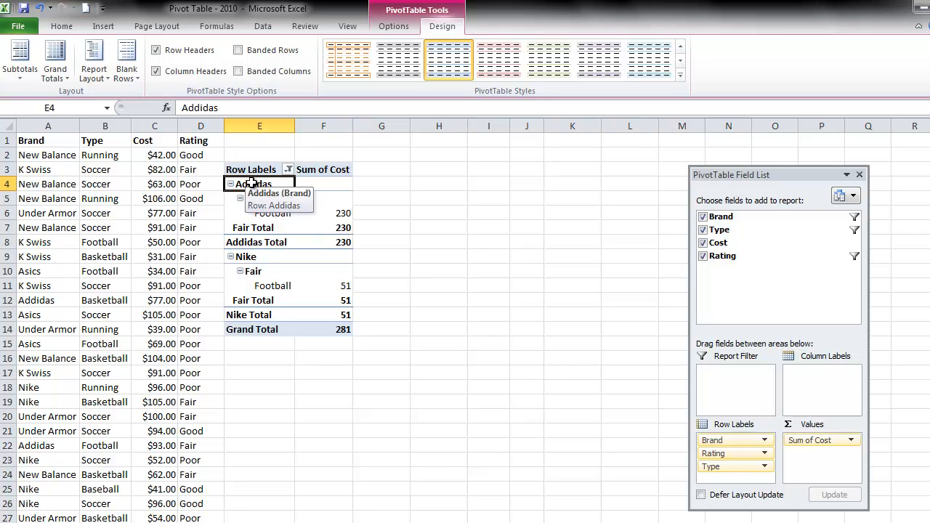
{"action": "key", "text": "Down"}
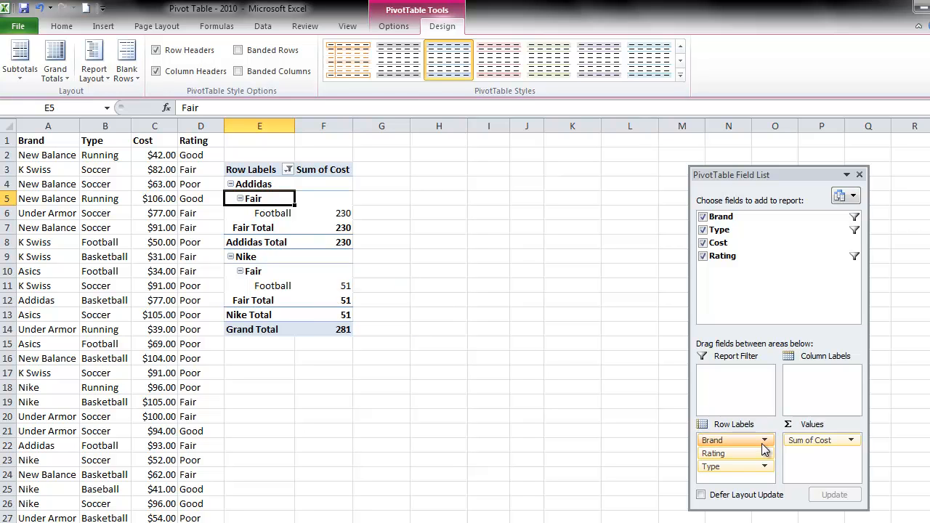
{"action": "left_click", "coordinate": [283, 213]}
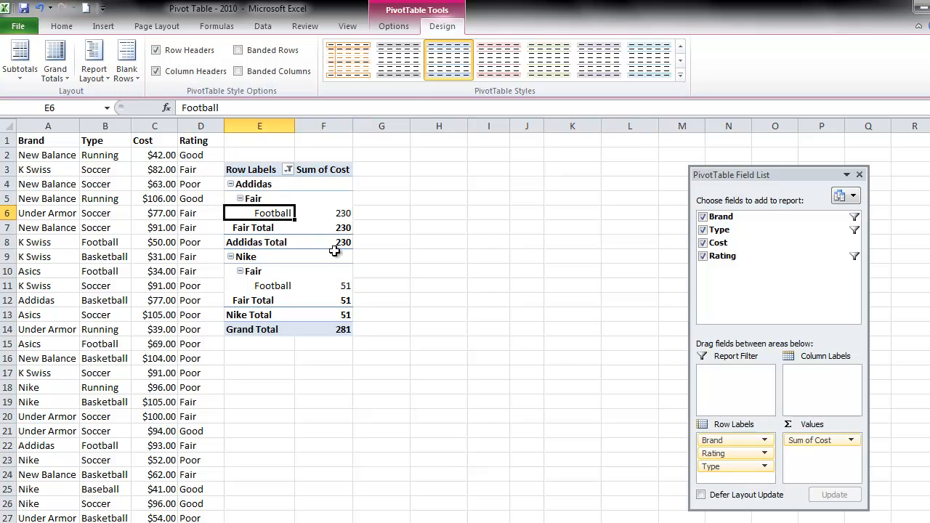
{"action": "left_click", "coordinate": [251, 230]}
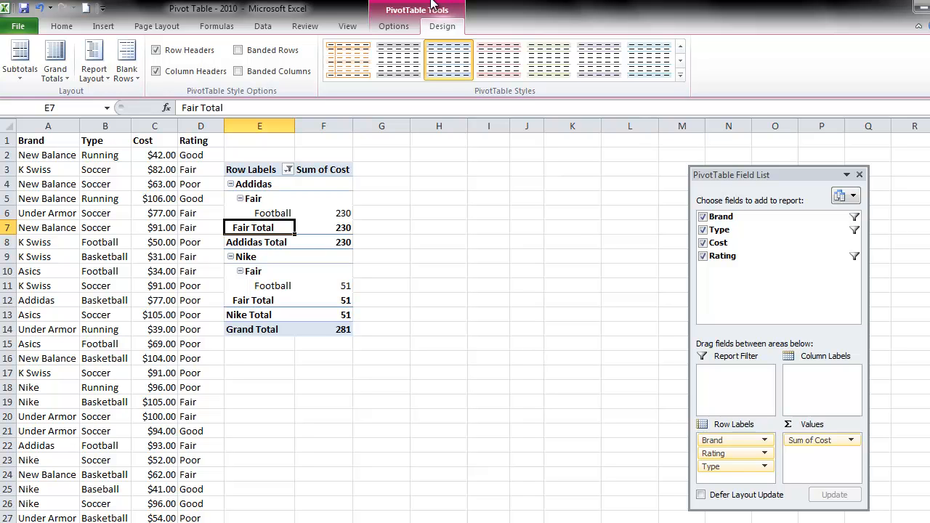
Step: Insert slicers for the Brand, Type, Cost and Rating fields of the PivotTable
{"action": "left_click", "coordinate": [391, 31]}
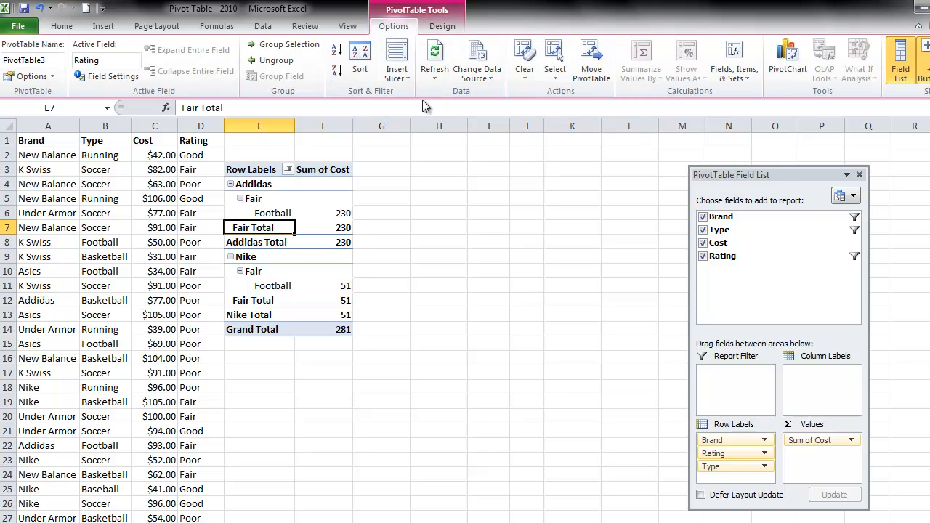
{"action": "left_click", "coordinate": [397, 51]}
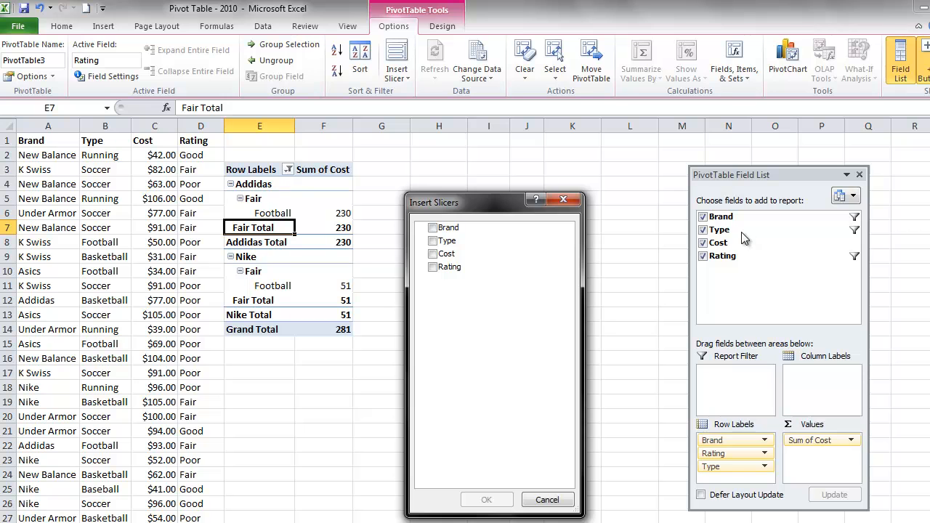
{"action": "left_click", "coordinate": [432, 228]}
{"action": "left_click", "coordinate": [432, 240]}
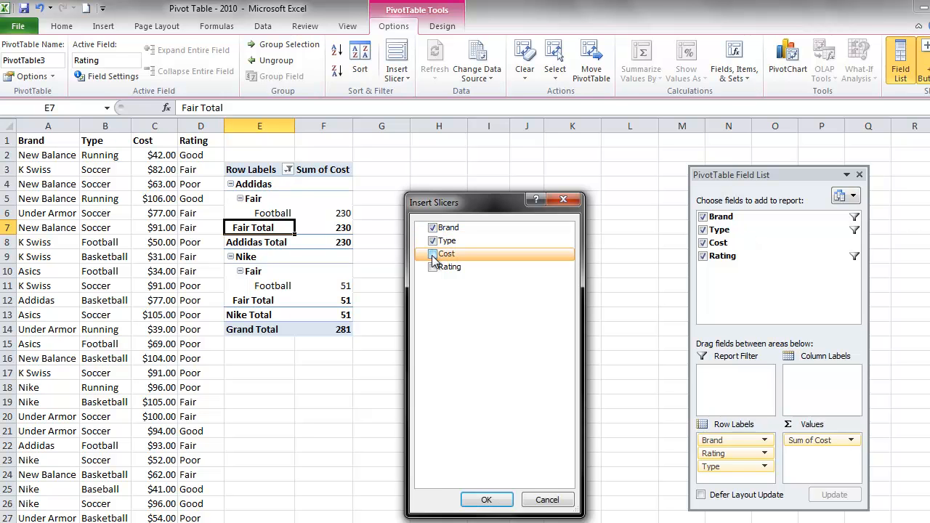
{"action": "left_click", "coordinate": [433, 254]}
{"action": "left_click", "coordinate": [433, 267]}
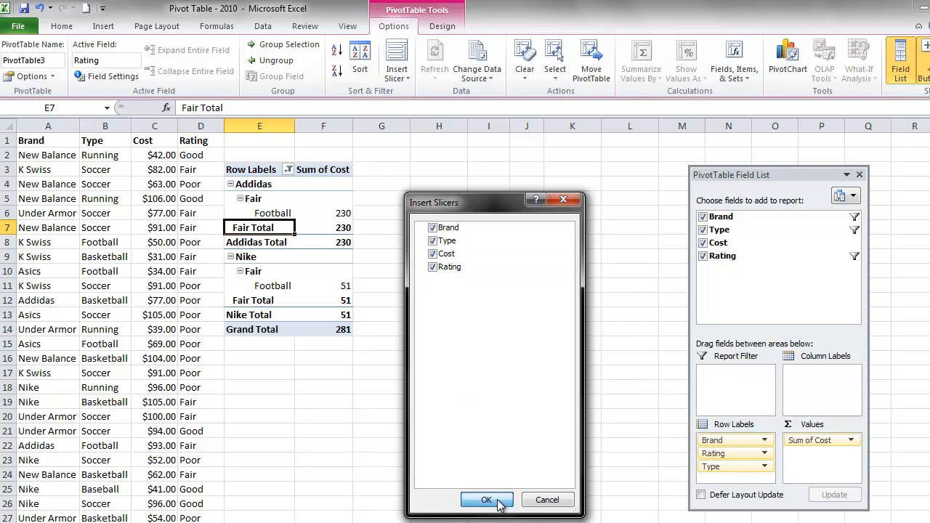
{"action": "left_click", "coordinate": [486, 501]}
Step: Spread the four slicers out beside the PivotTable, with Type below Brand and Cost and Rating to their right
{"action": "left_click_drag", "start_coordinate": [586, 302], "coordinate": [825, 158]}
{"action": "left_click", "coordinate": [535, 263]}
{"action": "left_click_drag", "start_coordinate": [536, 264], "coordinate": [727, 288]}
{"action": "left_click_drag", "start_coordinate": [501, 231], "coordinate": [543, 368]}
{"action": "left_click_drag", "start_coordinate": [456, 192], "coordinate": [572, 138]}
{"action": "left_click_drag", "start_coordinate": [530, 373], "coordinate": [535, 347]}
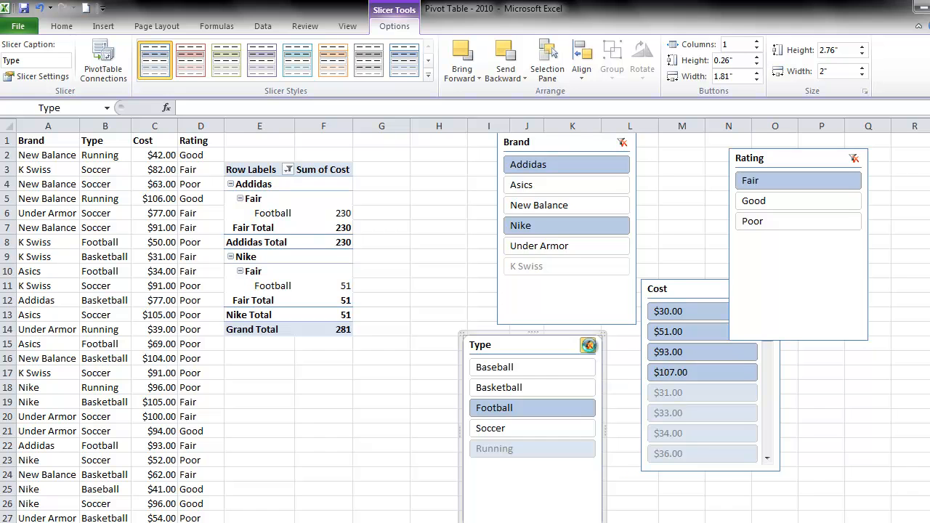
Step: Clear the filters on the Type, Brand and Rating slicers, and move the Rating slicer off the Cost slicer
{"action": "left_click", "coordinate": [589, 346]}
{"action": "left_click", "coordinate": [633, 142]}
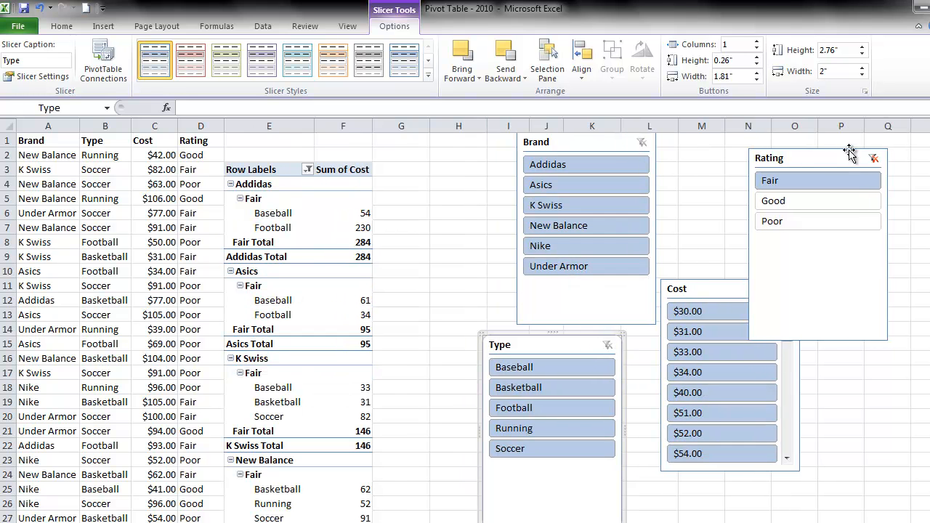
{"action": "left_click", "coordinate": [873, 157]}
{"action": "left_click_drag", "start_coordinate": [841, 152], "coordinate": [905, 165]}
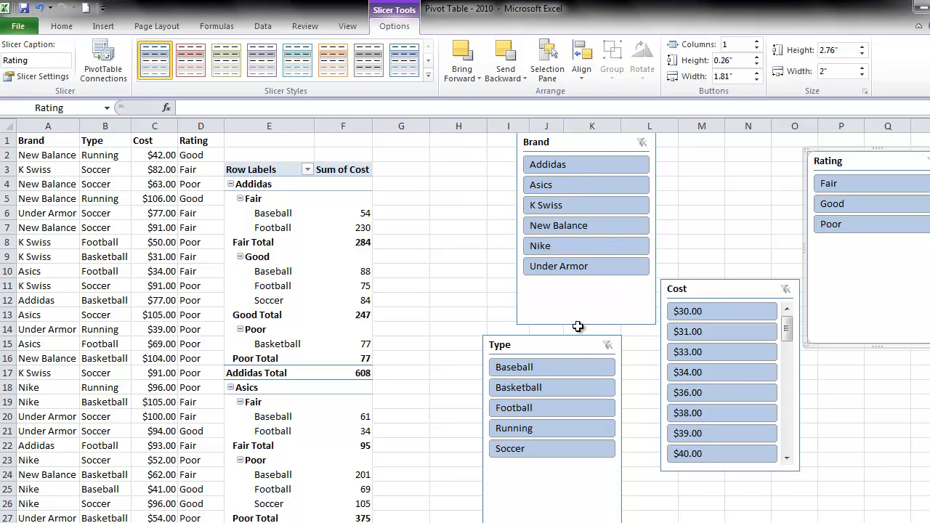
{"action": "left_click_drag", "start_coordinate": [575, 344], "coordinate": [575, 341]}
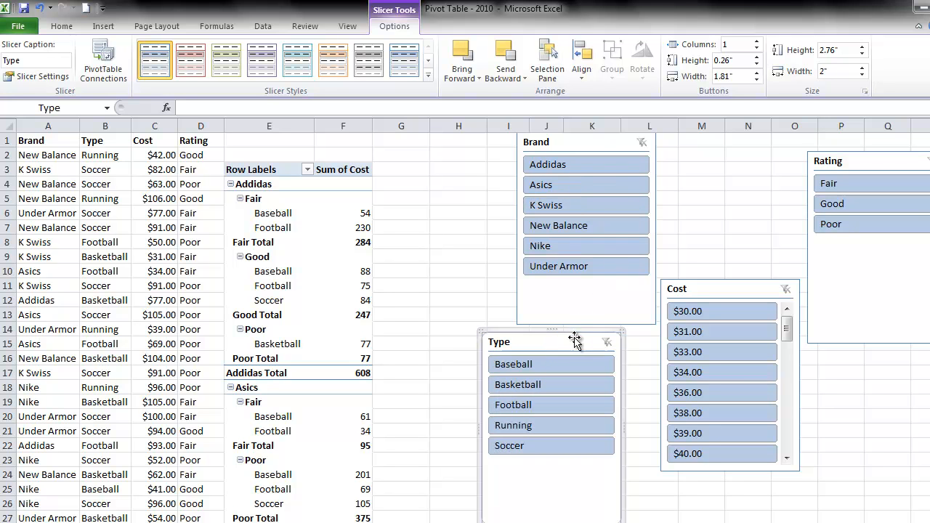
Step: Use the slicers to filter the PivotTable to Baseball shoes by Addidas and K Swiss with a Fair rating
{"action": "left_click", "coordinate": [547, 365]}
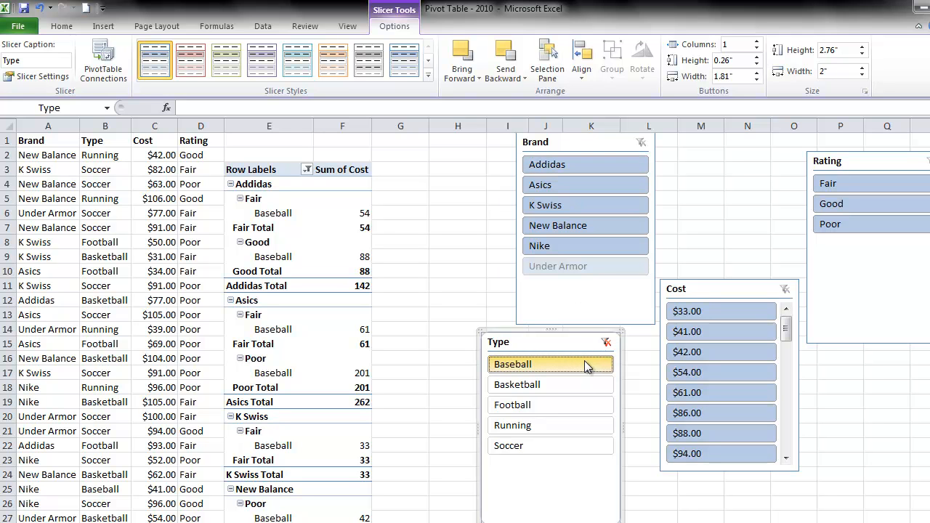
{"action": "left_click", "coordinate": [565, 166]}
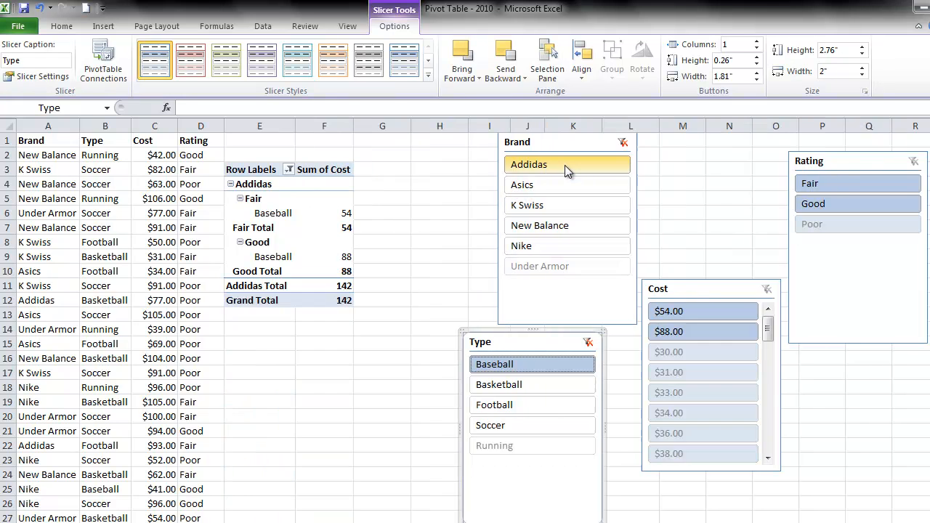
{"action": "left_click", "coordinate": [548, 206], "text": "ctrl"}
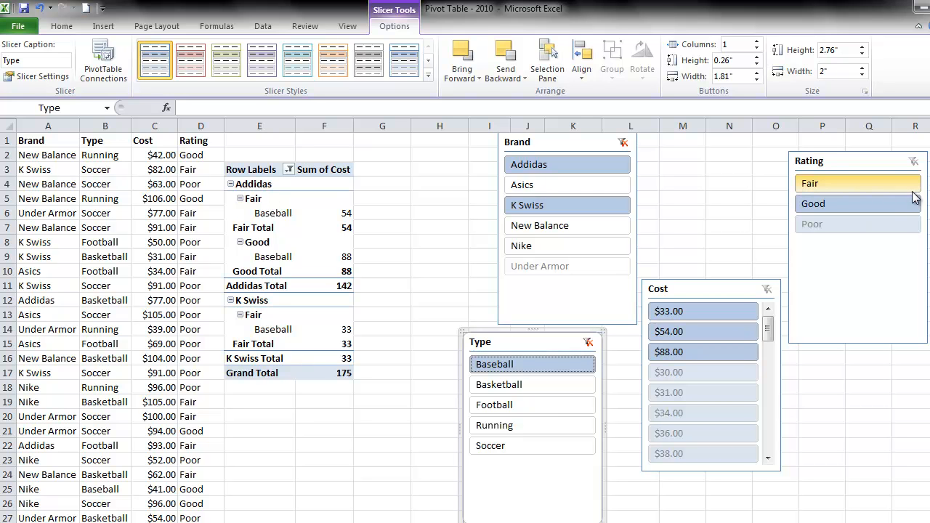
{"action": "left_click", "coordinate": [834, 185]}
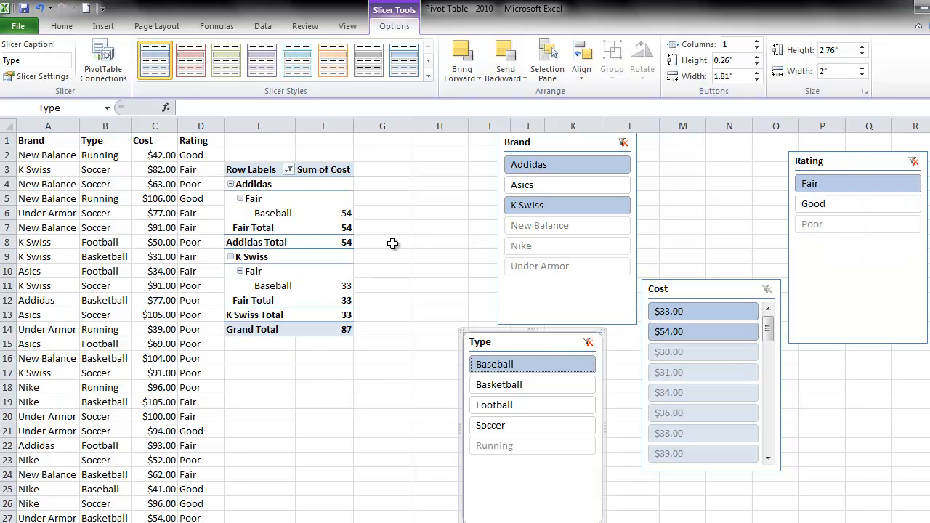